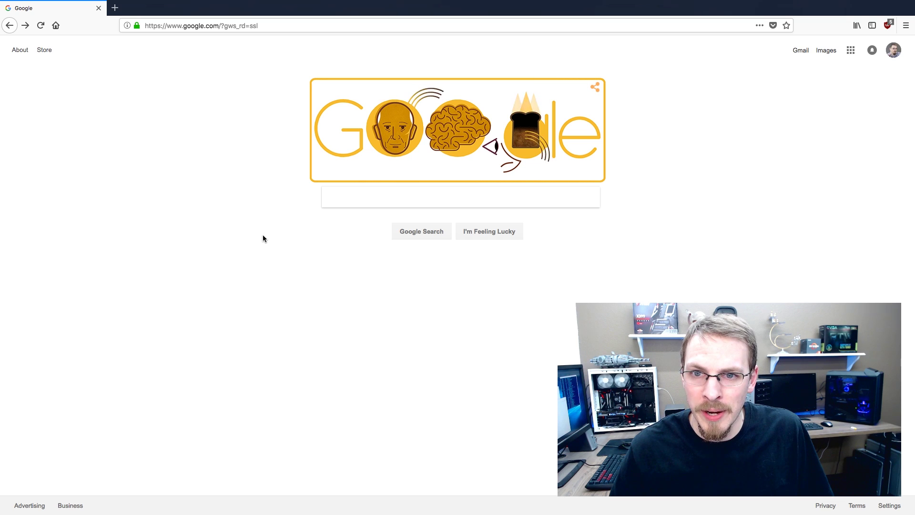
Load the FreeNAS interface at 10.0.1.5 and list its available plugins.
left_click(263, 25)
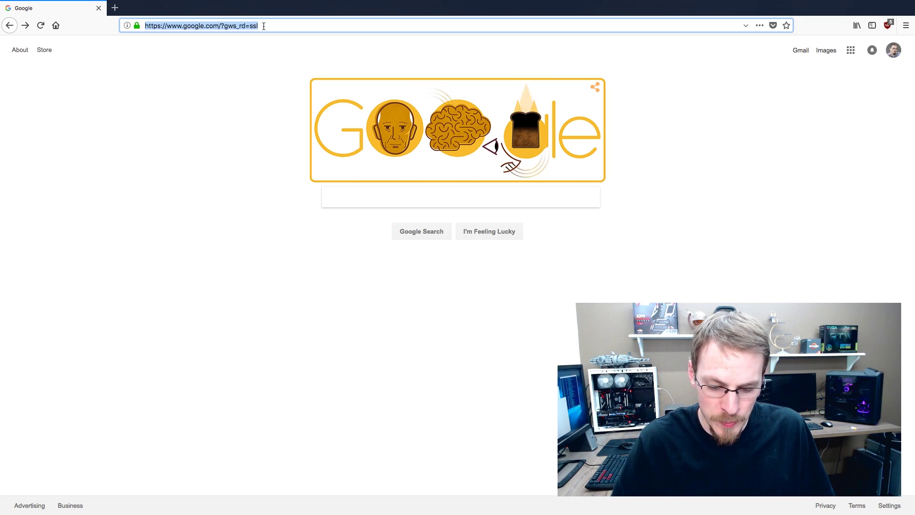
type("10.0.1.5/")
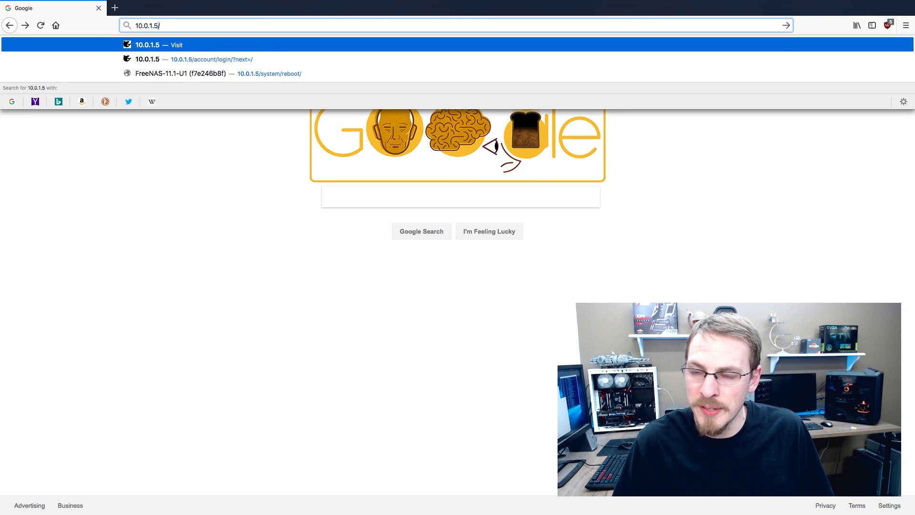
key("Return")
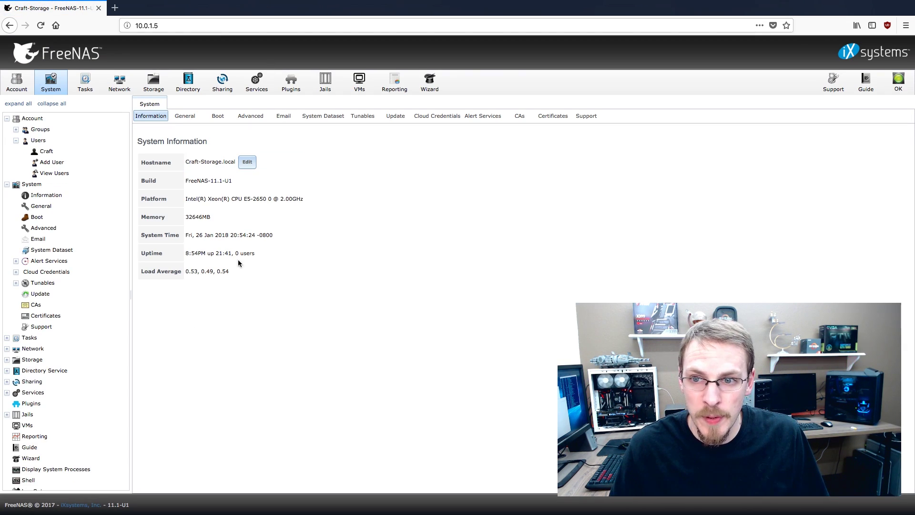
left_click(293, 86)
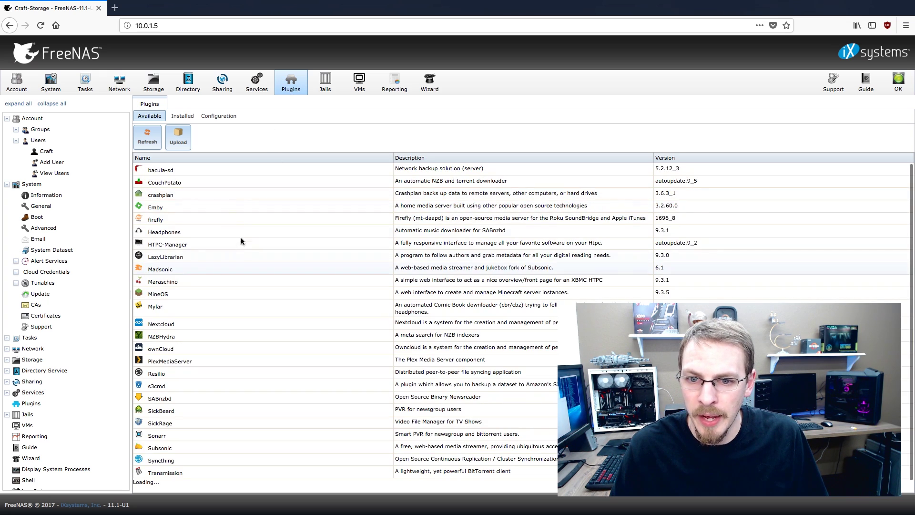
Confirm installing the PlexMediaServer plugin, then return to the System Information page.
double_click(174, 361)
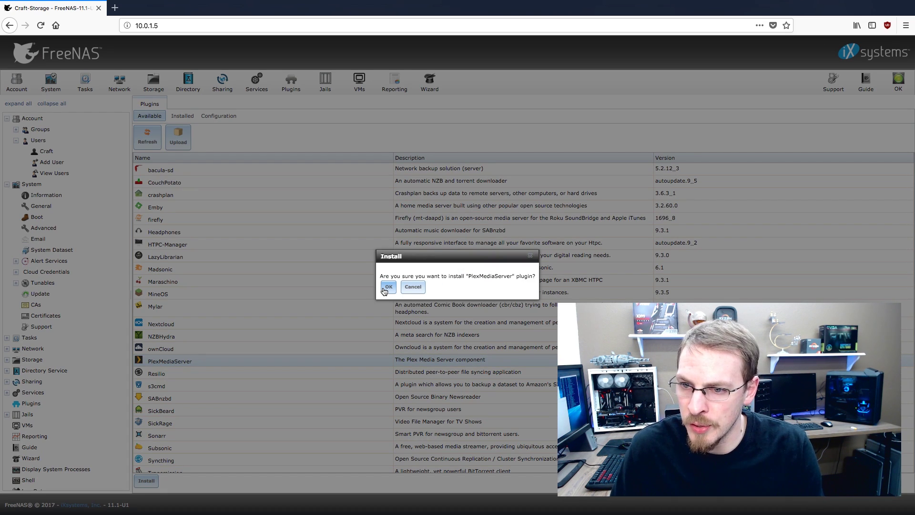
left_click(384, 288)
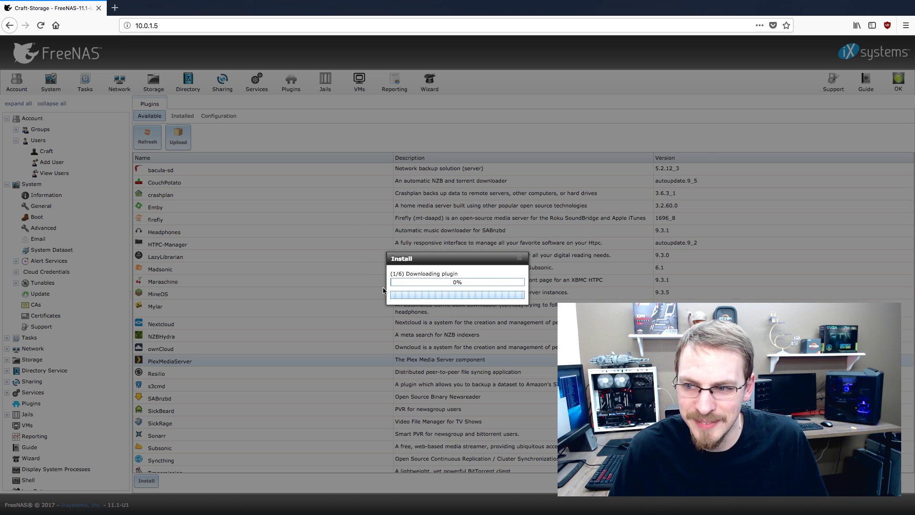
left_click(40, 81)
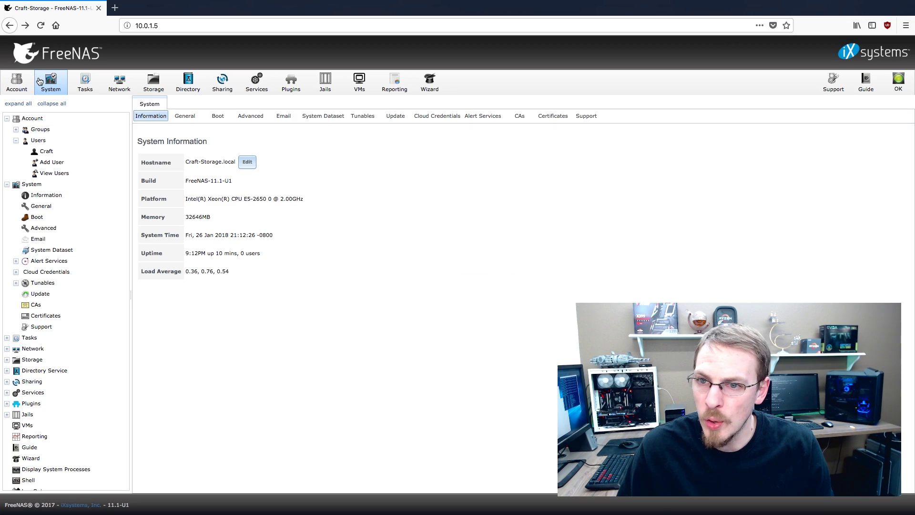
Edit the plexmediaserver_1 jail, replacing its IPv4 address's final 2 with 6 (10.0.1.6), and save.
left_click(333, 82)
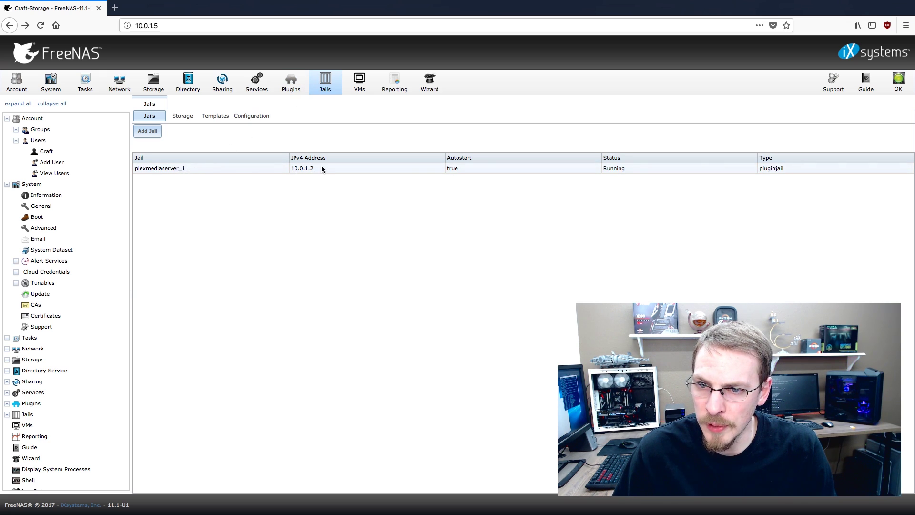
double_click(302, 170)
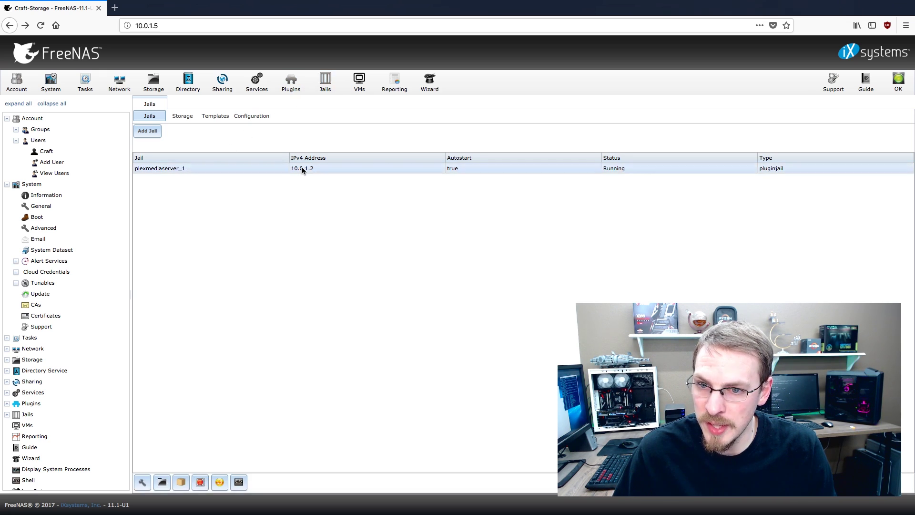
left_click(483, 276)
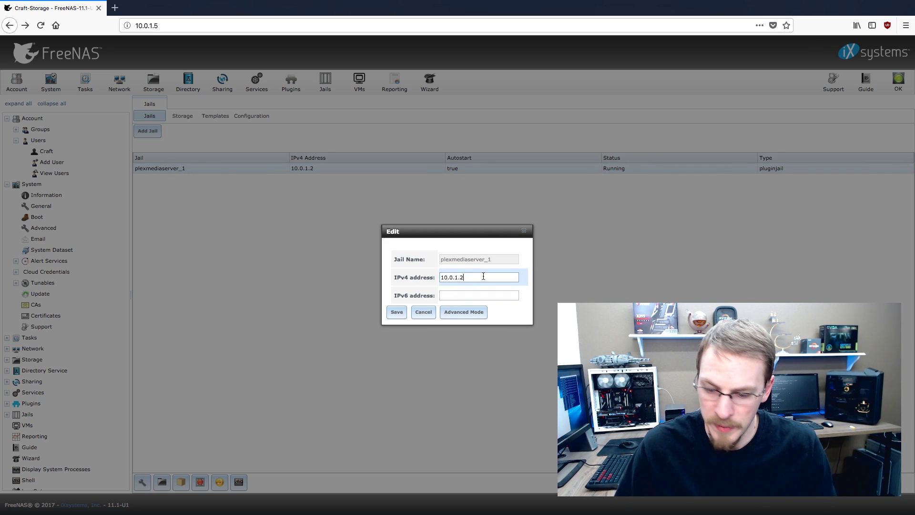
key("BackSpace")
type("6")
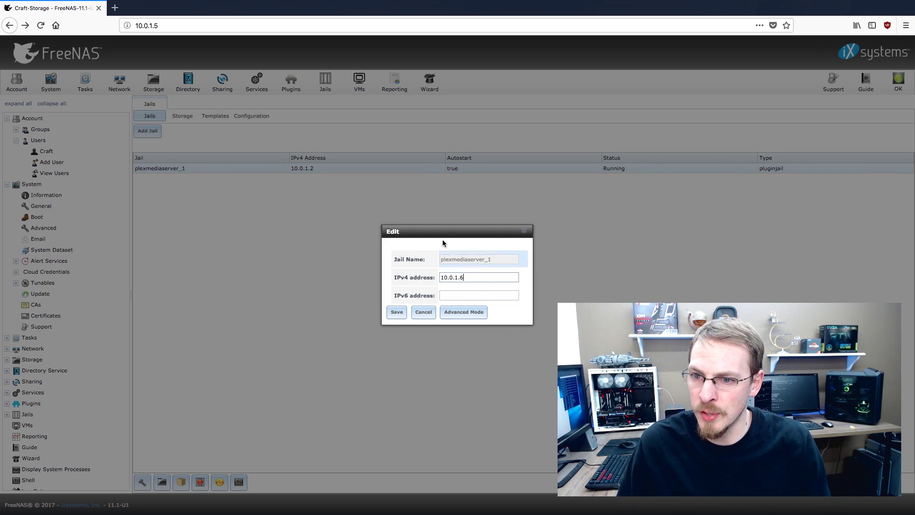
left_click(396, 312)
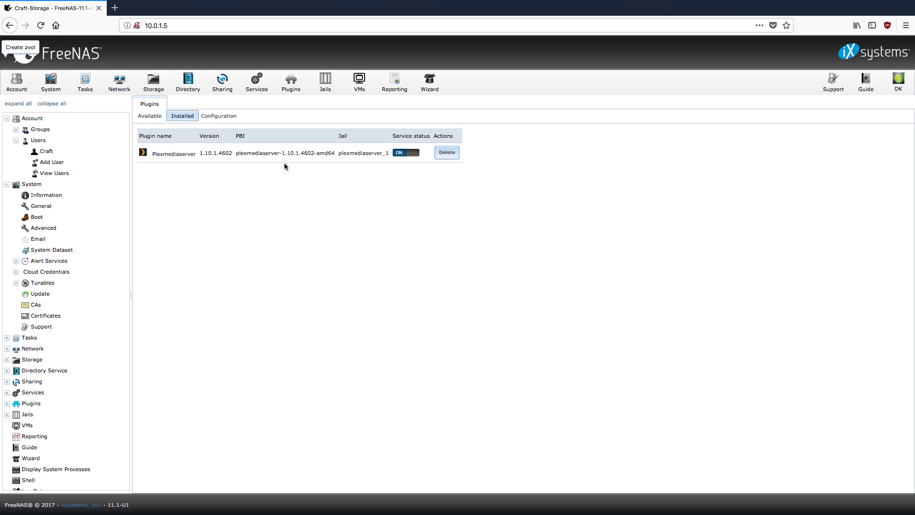
View the installed plugins to confirm Plexmediaserver 1.10.1.4602 is running.
left_click(290, 84)
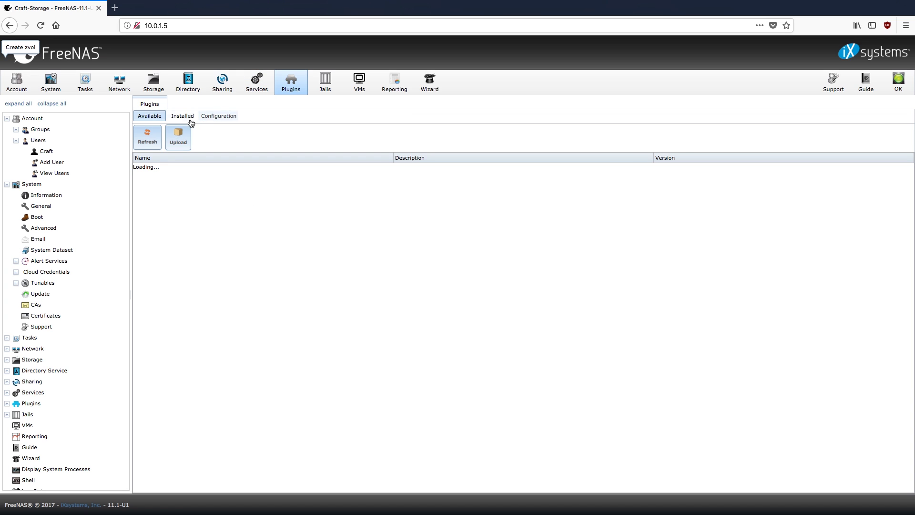
left_click(183, 116)
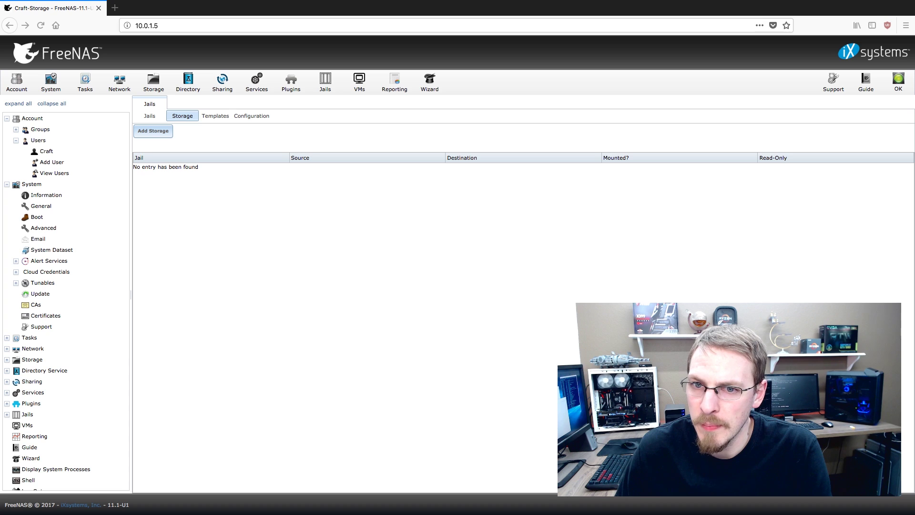
Go back from the empty jail Storage page to the Jails list.
left_click(149, 115)
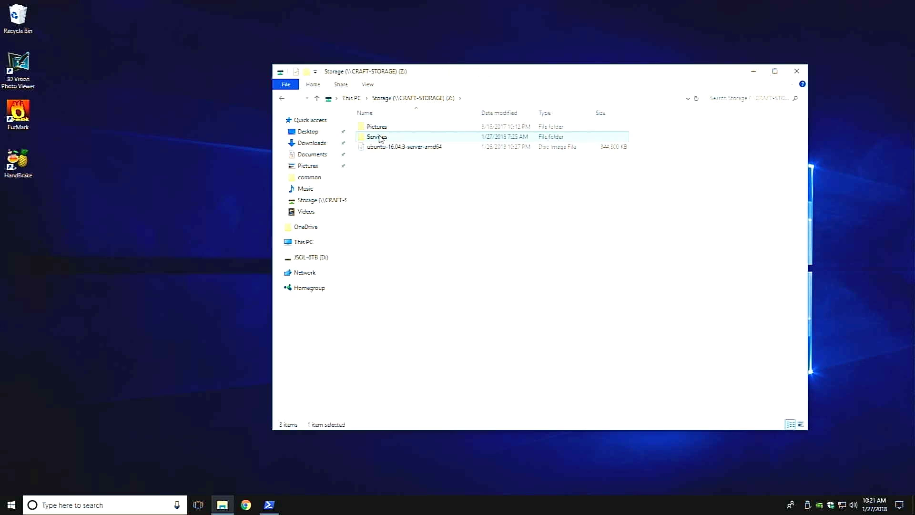
Browse Z: Services > PlexMedia > Videos to view its 12 category folders, including KidsMovies.
double_click(380, 137)
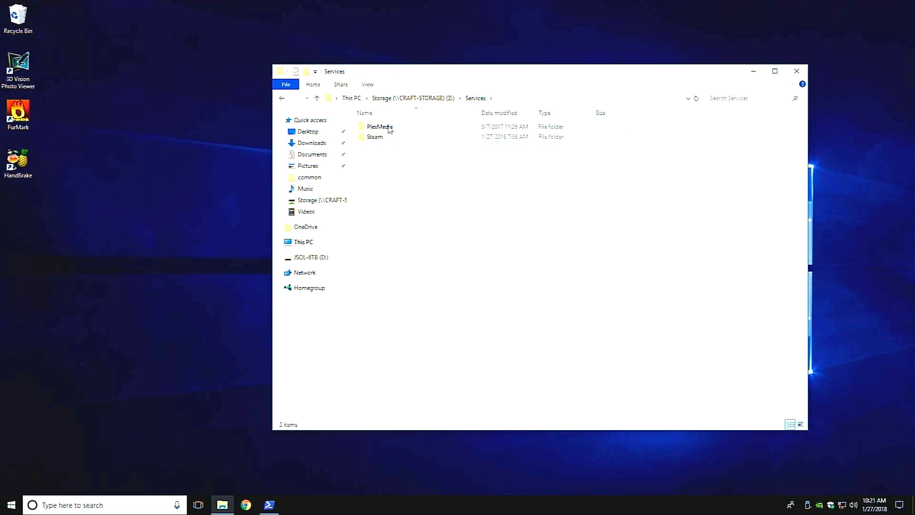
left_click(389, 128)
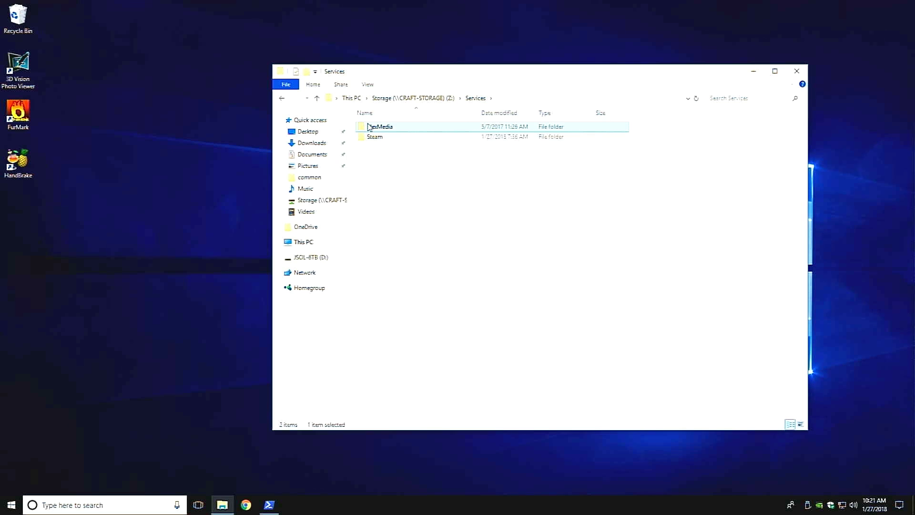
double_click(420, 127)
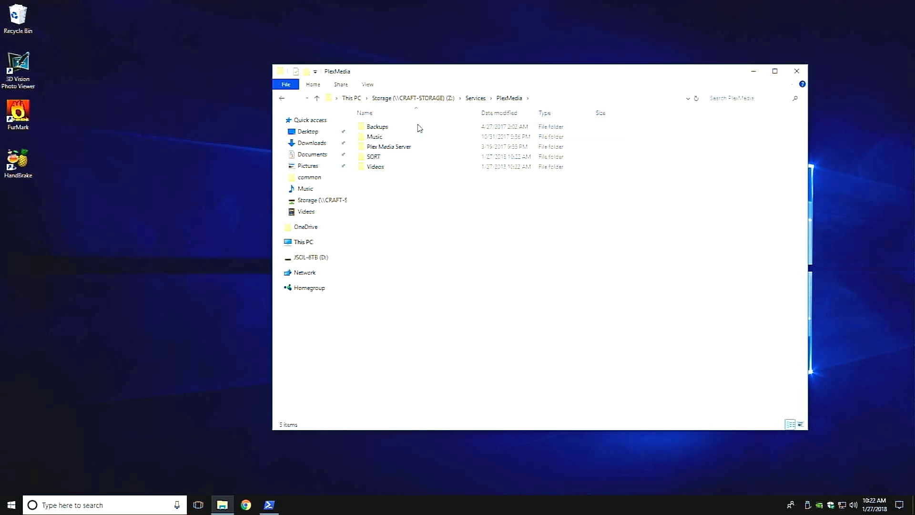
left_click(376, 138)
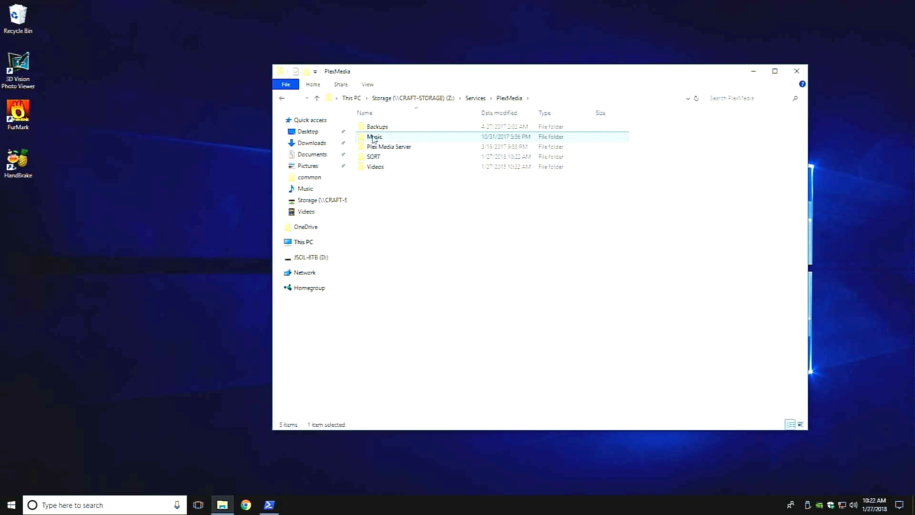
left_click(377, 170)
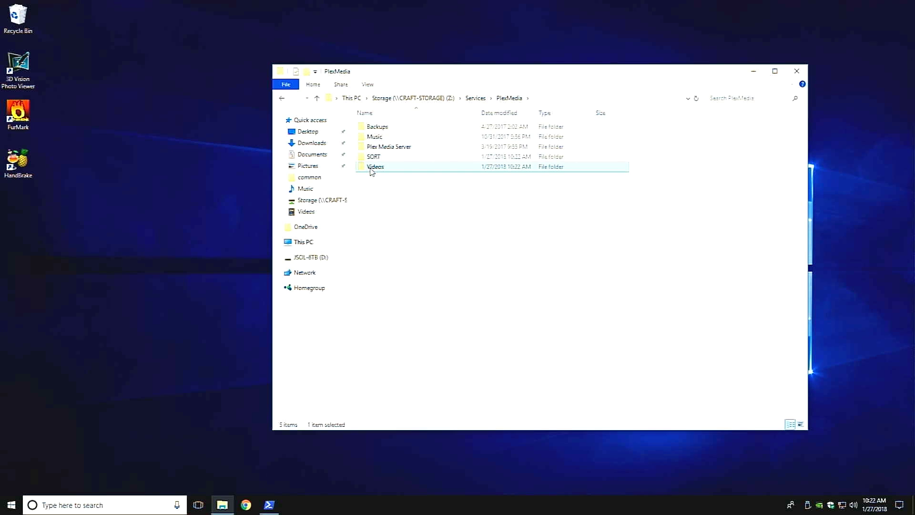
double_click(372, 167)
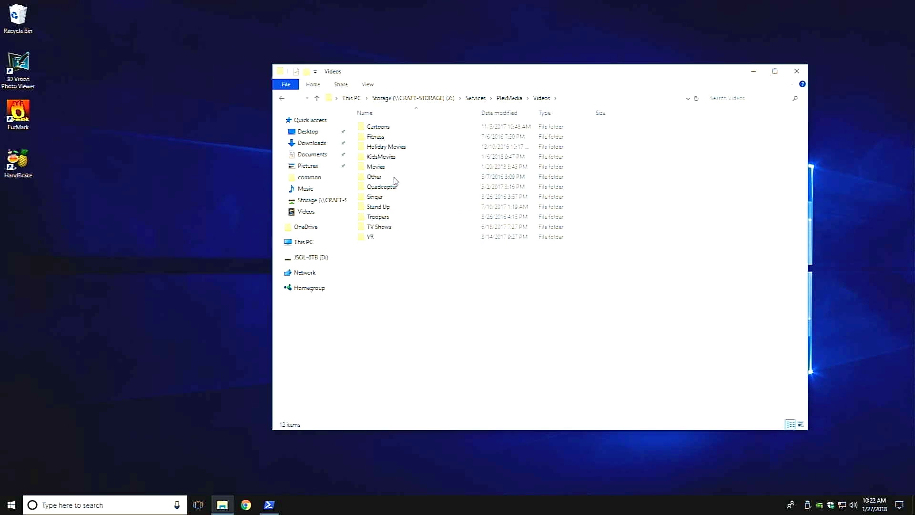
left_click(394, 154)
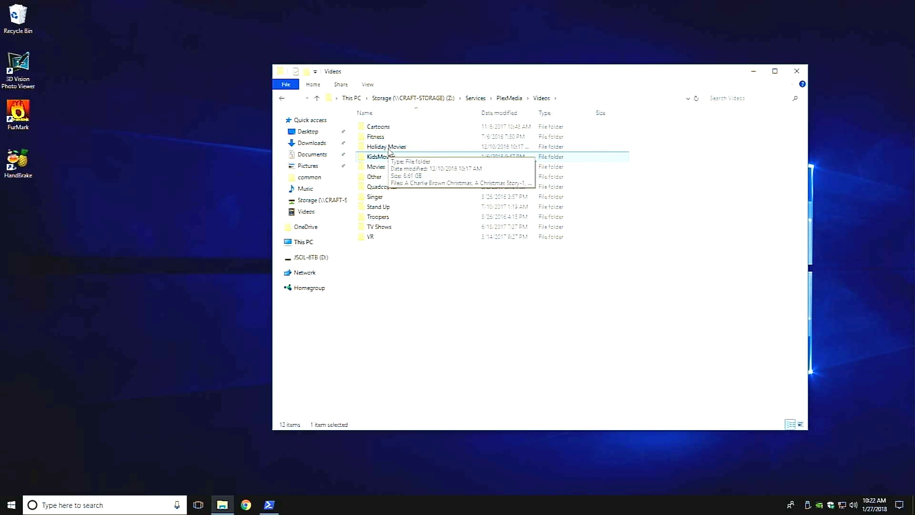
left_click(384, 210)
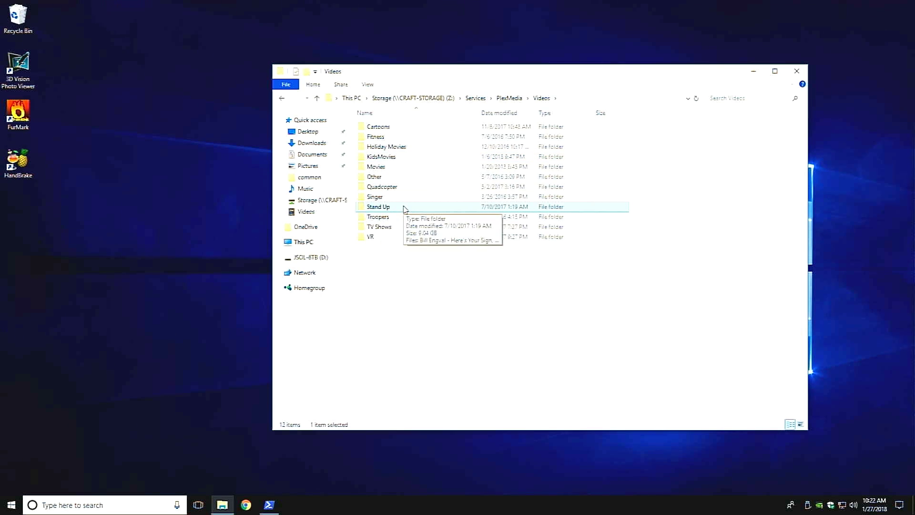
left_click(423, 260)
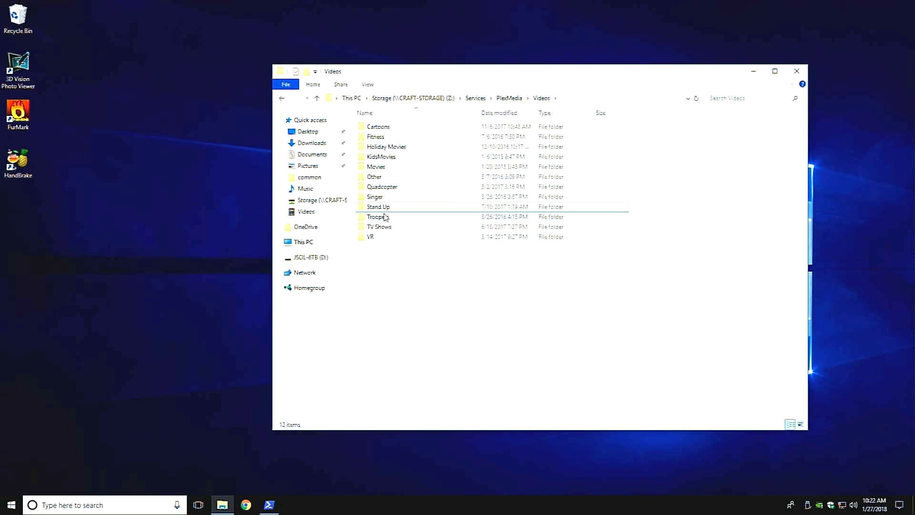
Start adding a jail storage mount for the plexmediaserver_1 jail.
mouse_move(386, 217)
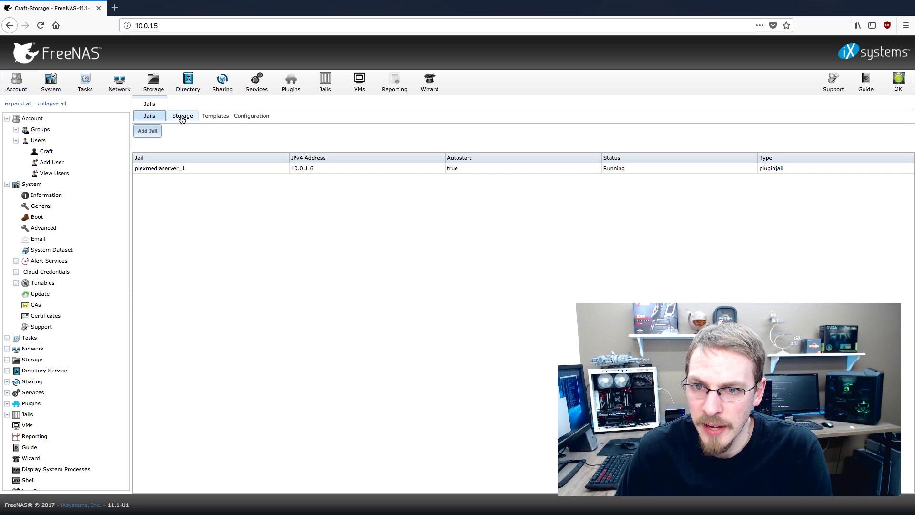
left_click(182, 116)
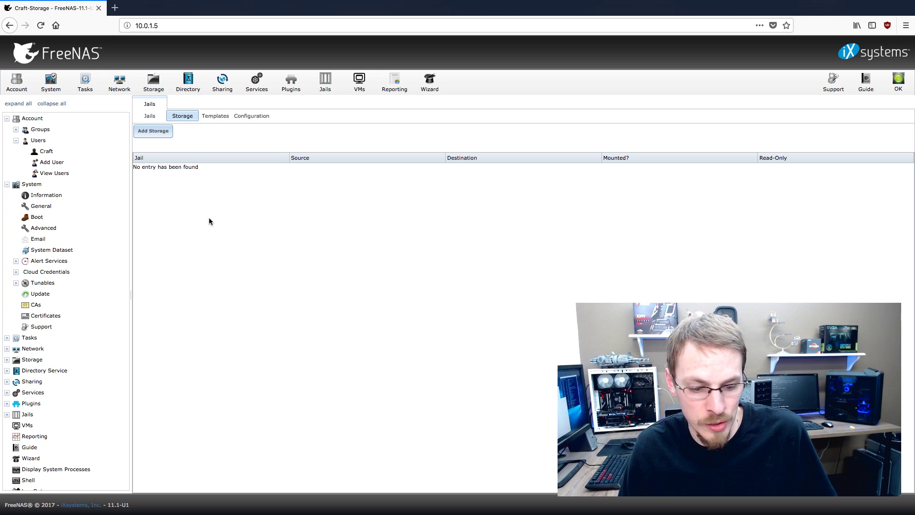
left_click(161, 131)
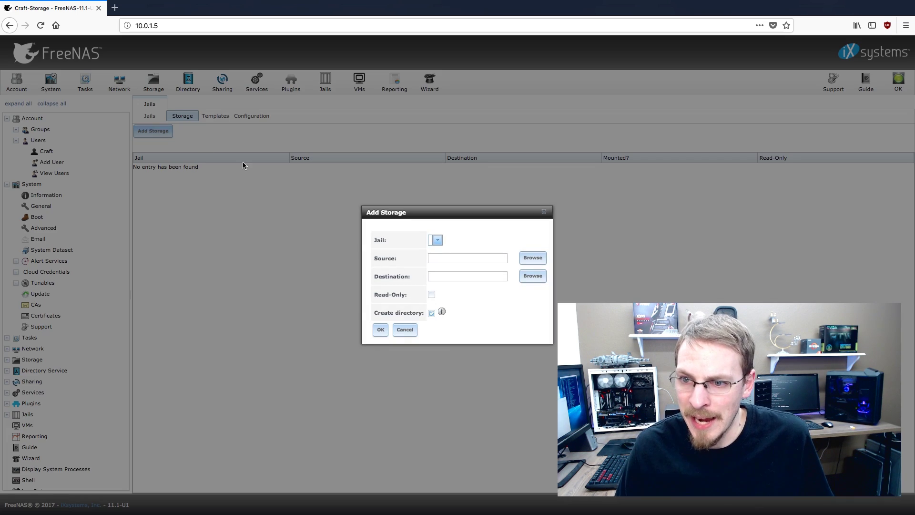
left_click(437, 241)
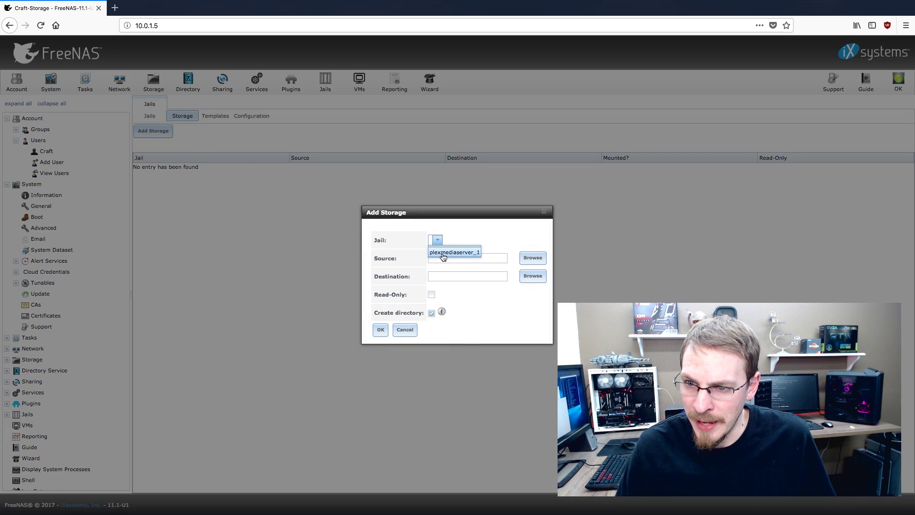
left_click(455, 253)
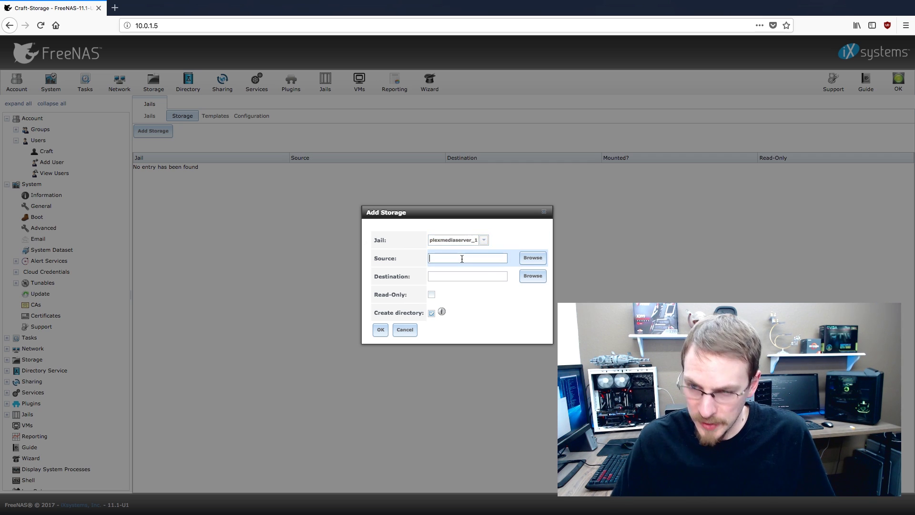
Mount source /mnt/RAID5/Storage/Services/PlexMedia at destination /media/PlexMedia and save.
left_click(543, 258)
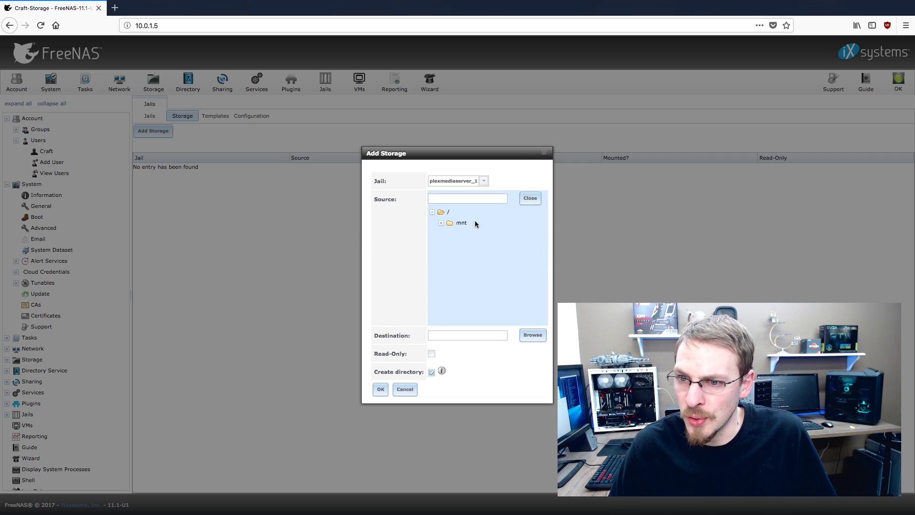
left_click(441, 223)
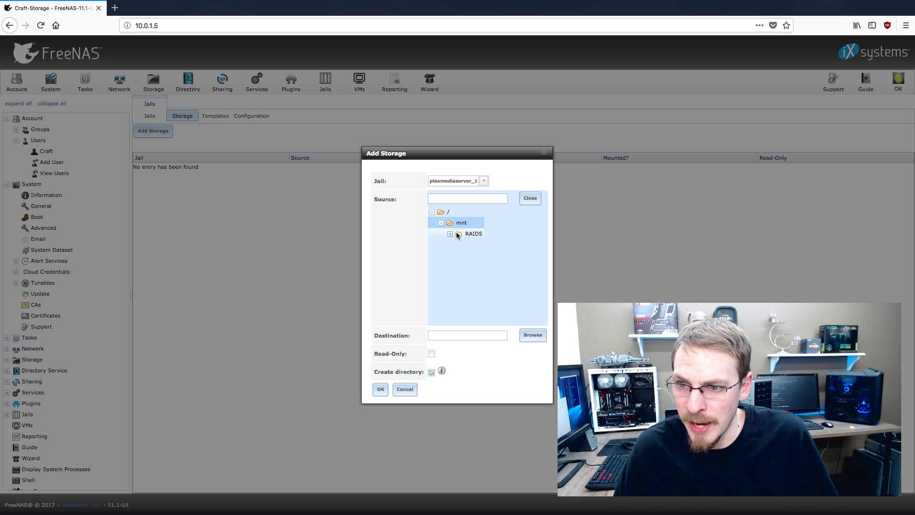
left_click(450, 234)
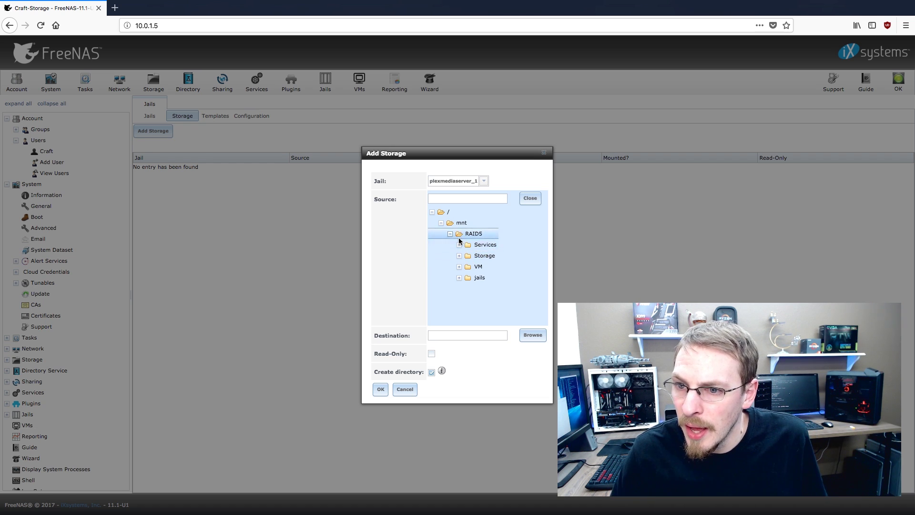
left_click(459, 255)
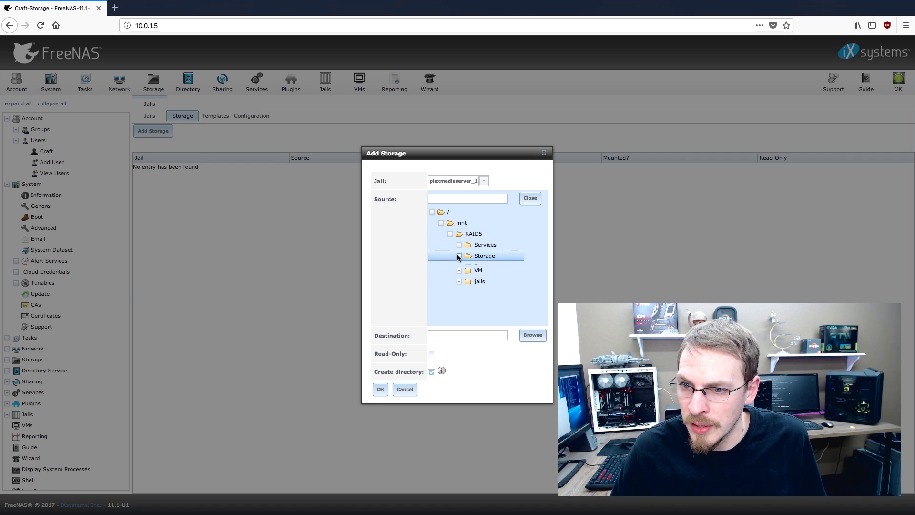
left_click(468, 288)
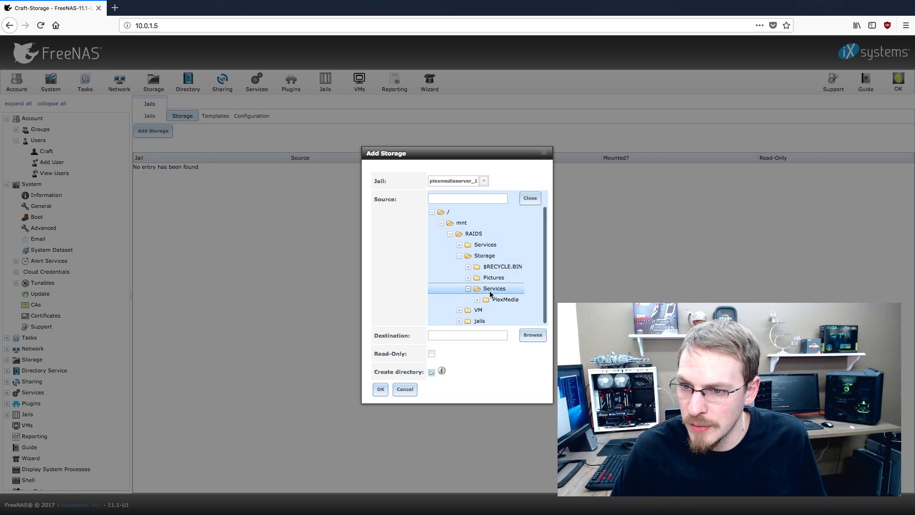
left_click(514, 301)
left_click(472, 335)
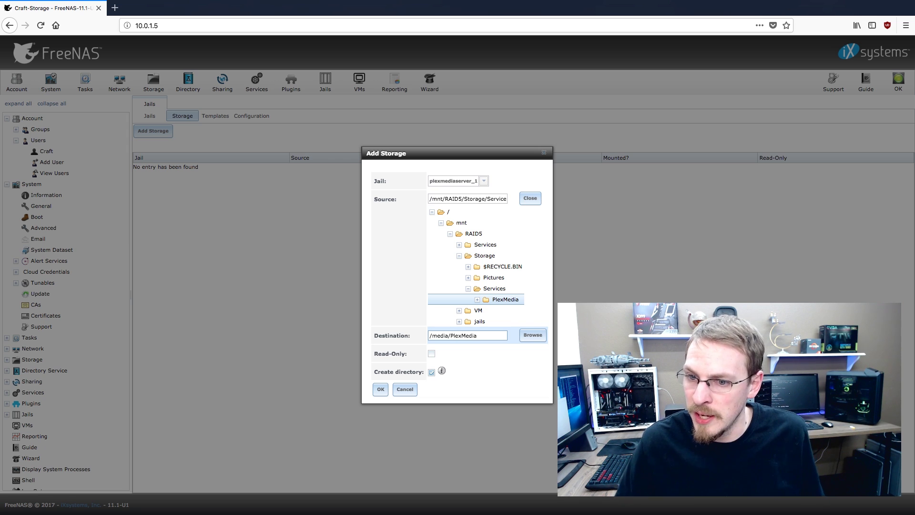
left_click(380, 389)
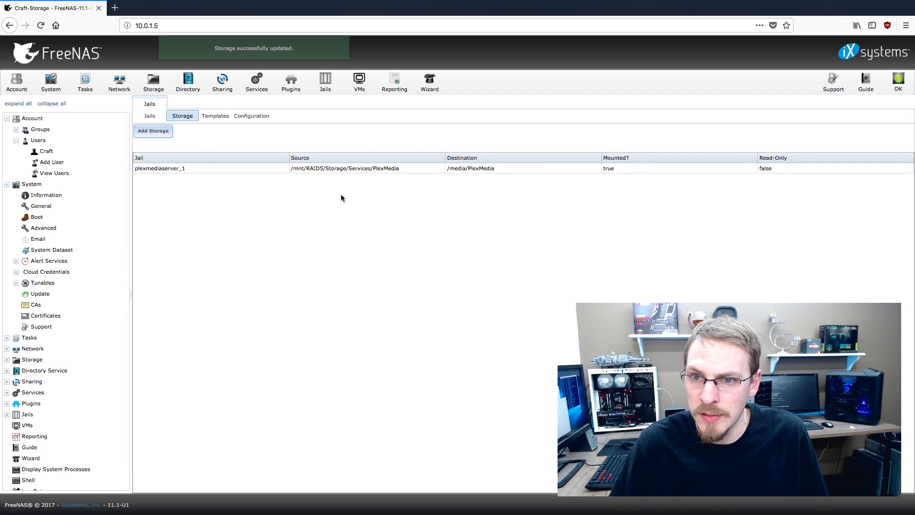
Toggle the installed Plexmediaserver service off and back on to restart it.
left_click(279, 79)
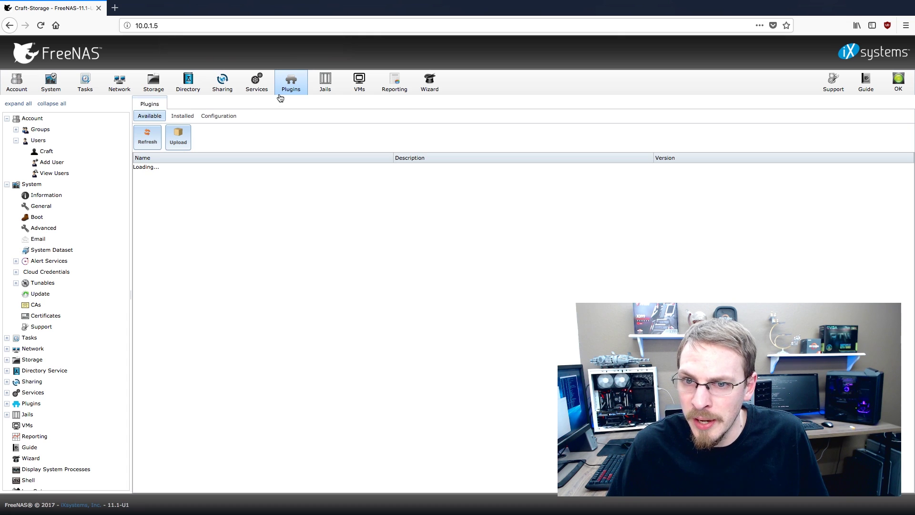
left_click(188, 117)
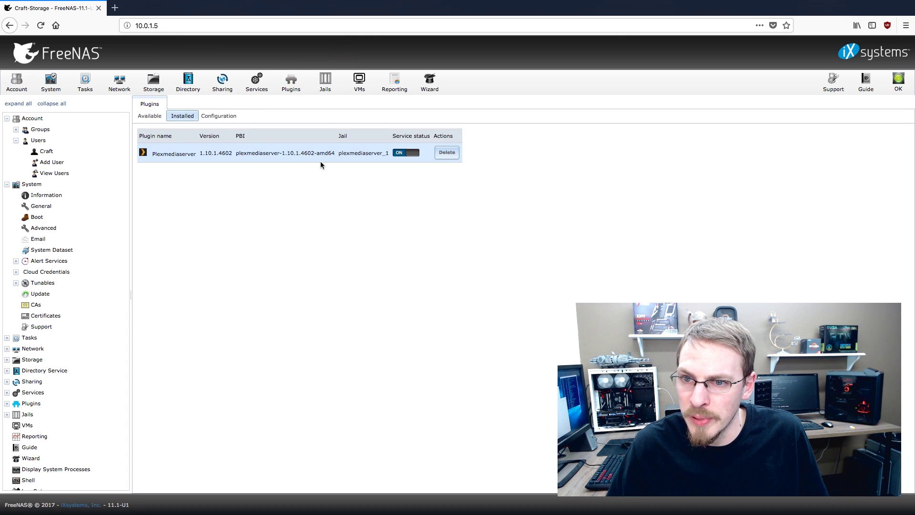
left_click(405, 154)
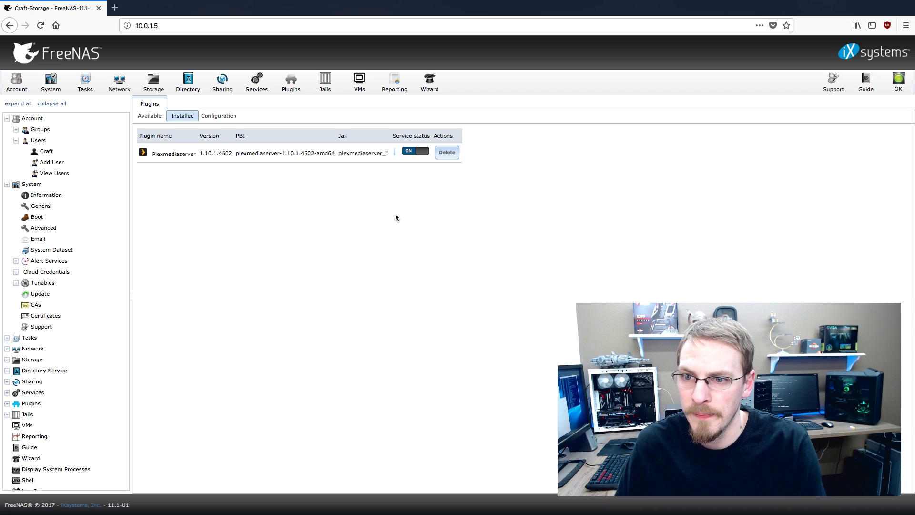
left_click(405, 154)
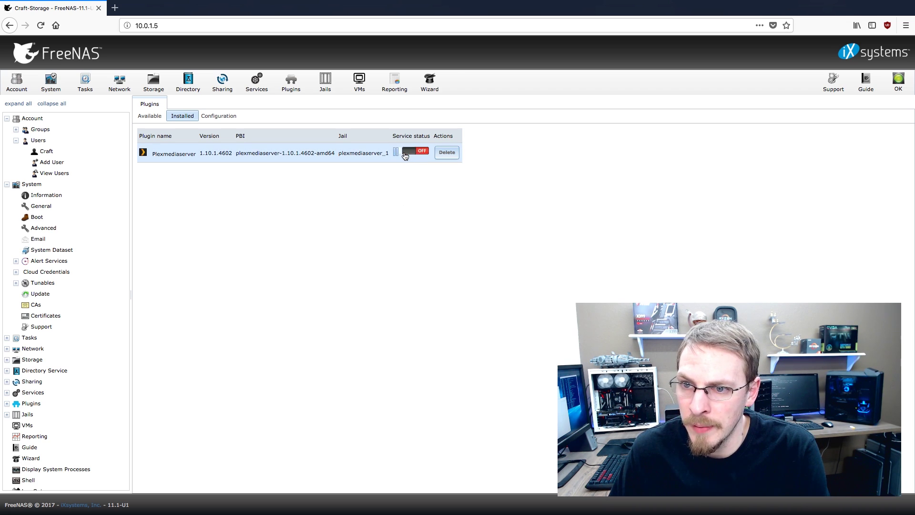
left_click(18, 404)
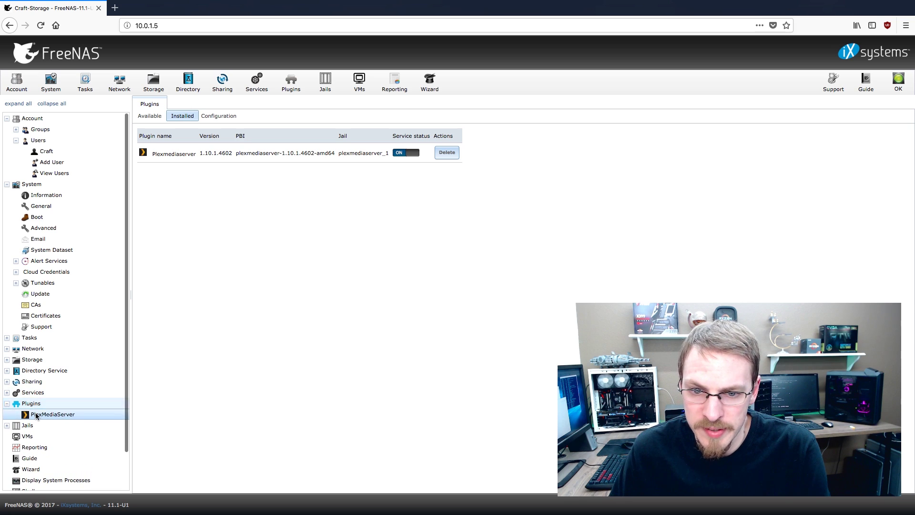
Launch the Plex web app at 10.0.1.6:32400 from the PlexMediaServer sidebar entry.
left_click(48, 414)
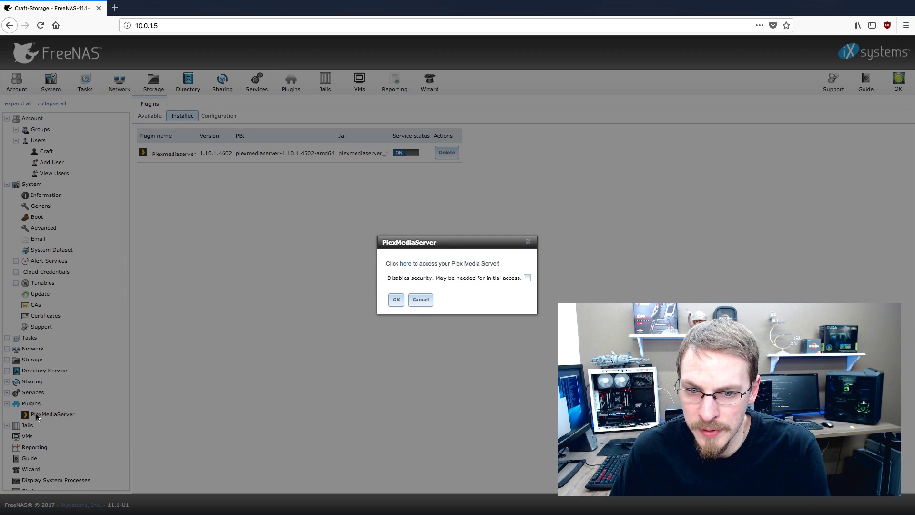
left_click(407, 264)
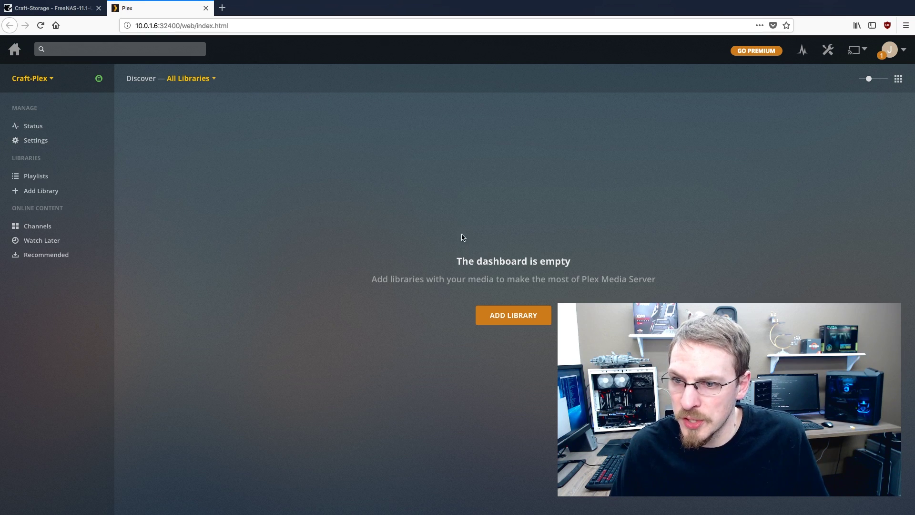
Create a Movies-type library named 'Kids Movies' and advance to the add-folders step.
left_click(509, 318)
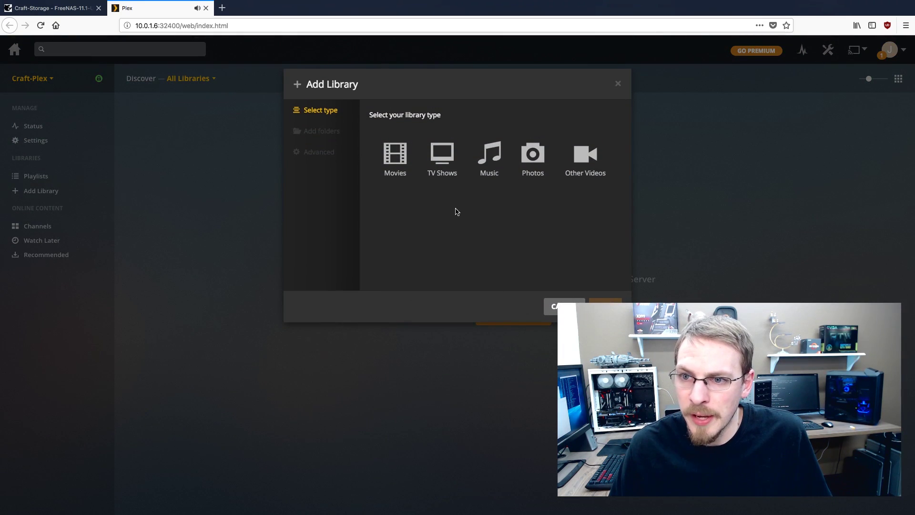
left_click(405, 162)
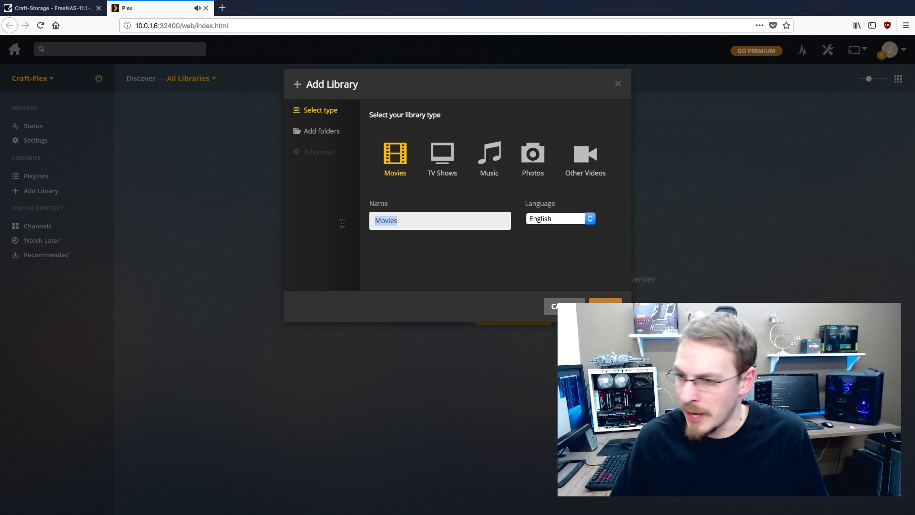
type("K")
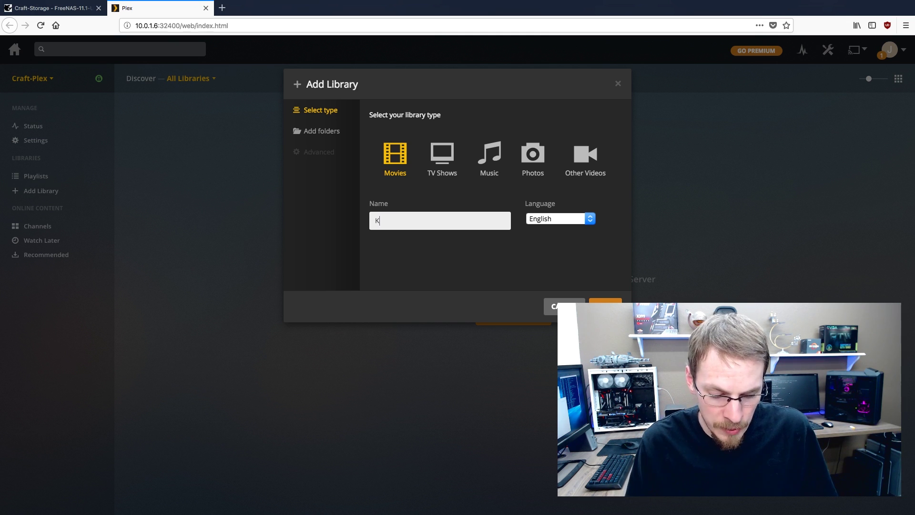
type("ids Movies")
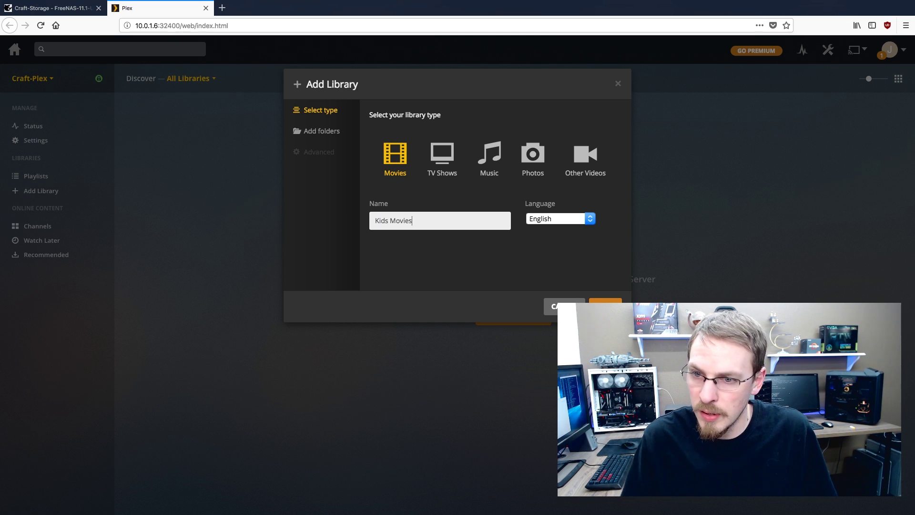
left_click(603, 301)
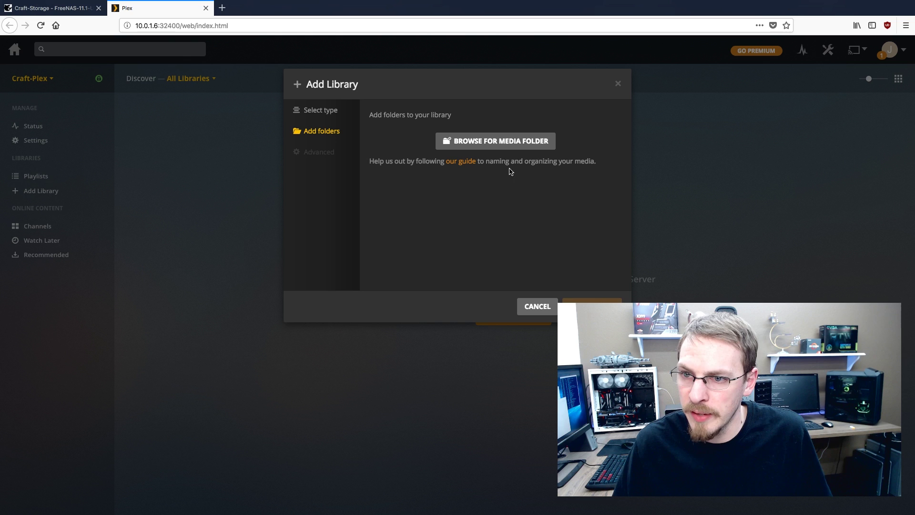
Check the Plex jail's media mount path in the FreeNAS Jails storage list.
left_click(505, 143)
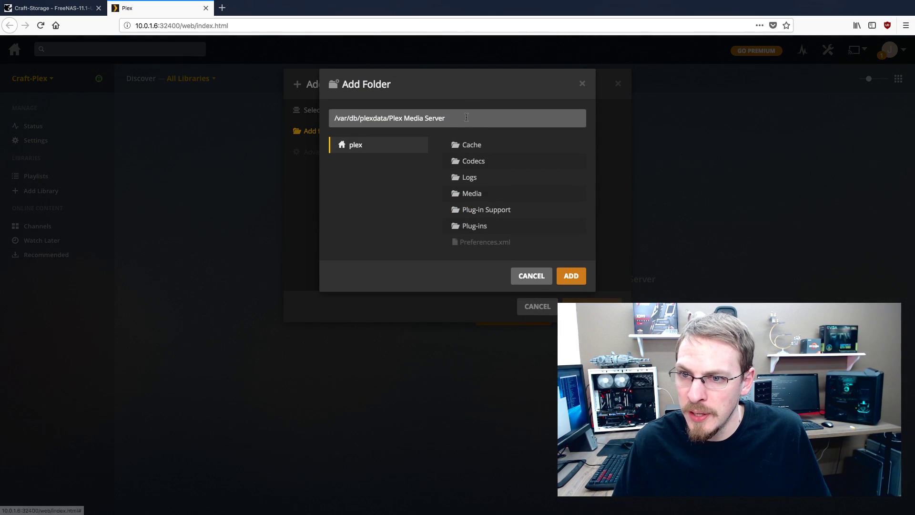
left_click(72, 10)
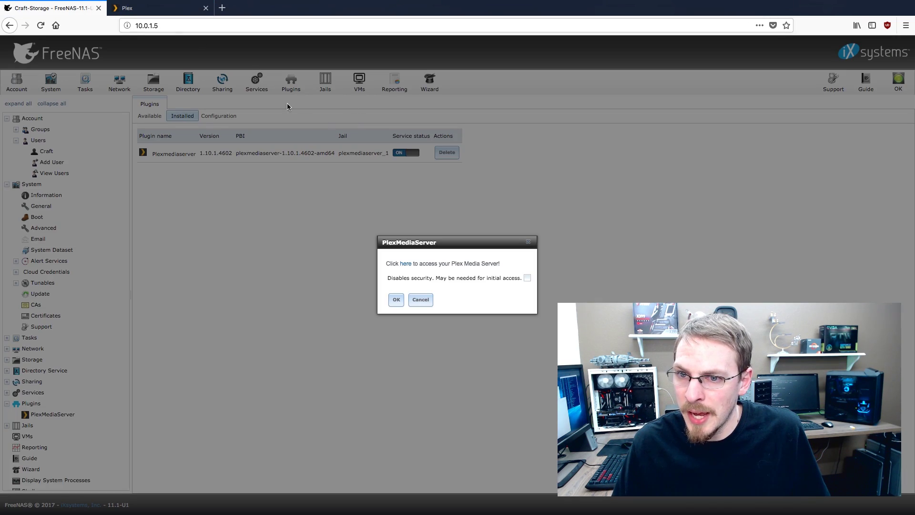
left_click(421, 300)
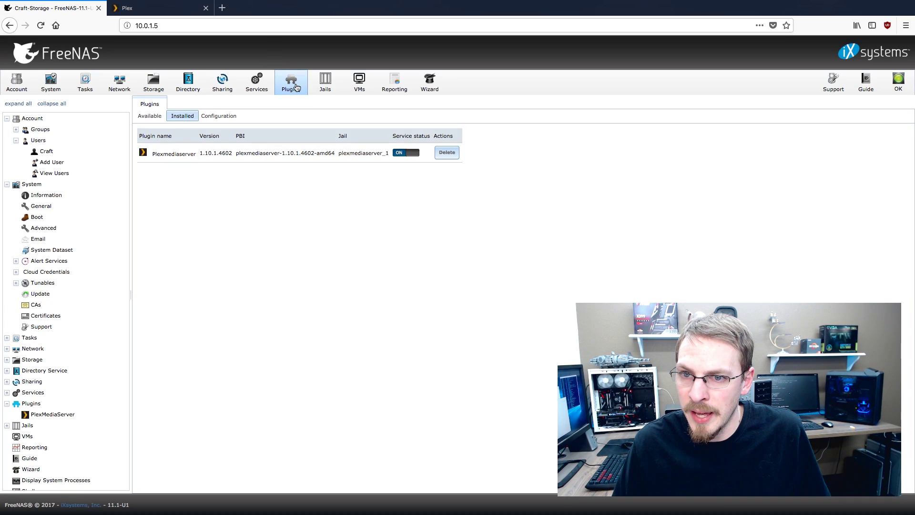
left_click(314, 86)
left_click(182, 116)
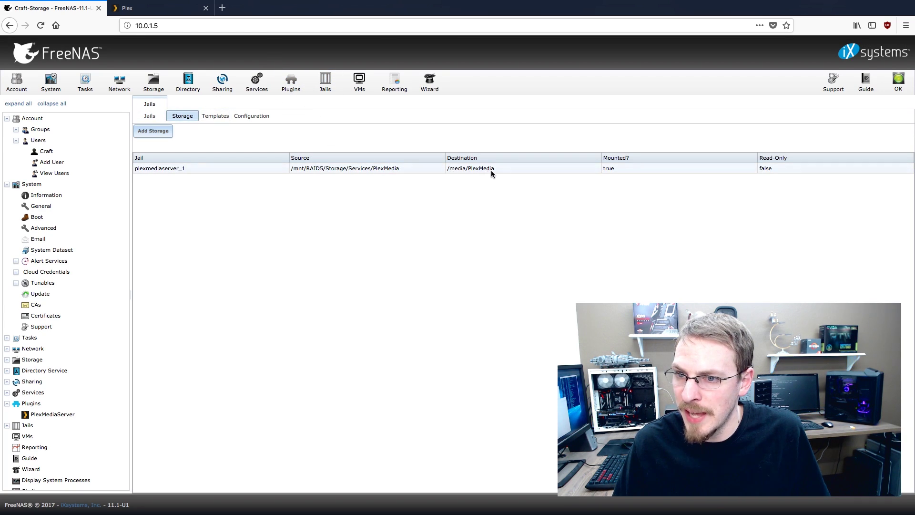
Set the library folder path to /media/PlexMedia/Videos/KidsMovies and add it.
left_click(143, 8)
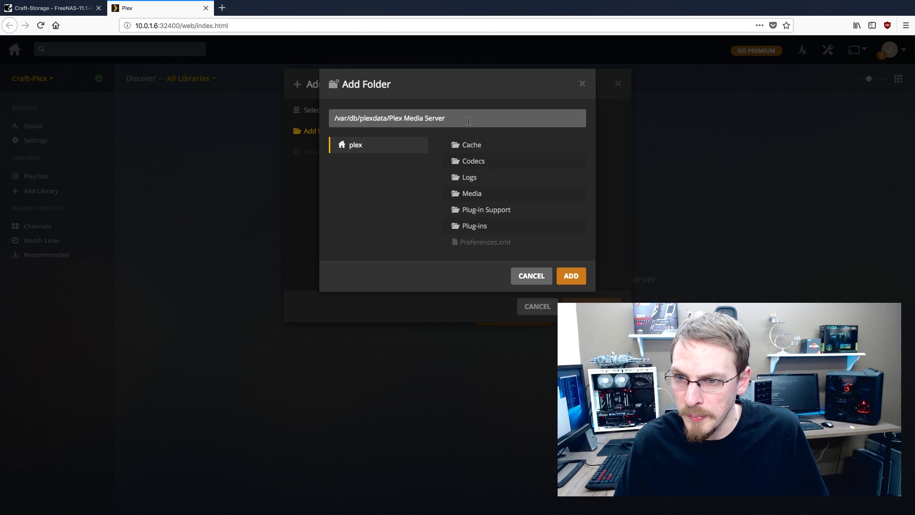
left_click_drag(451, 123, 320, 110)
type("/media/")
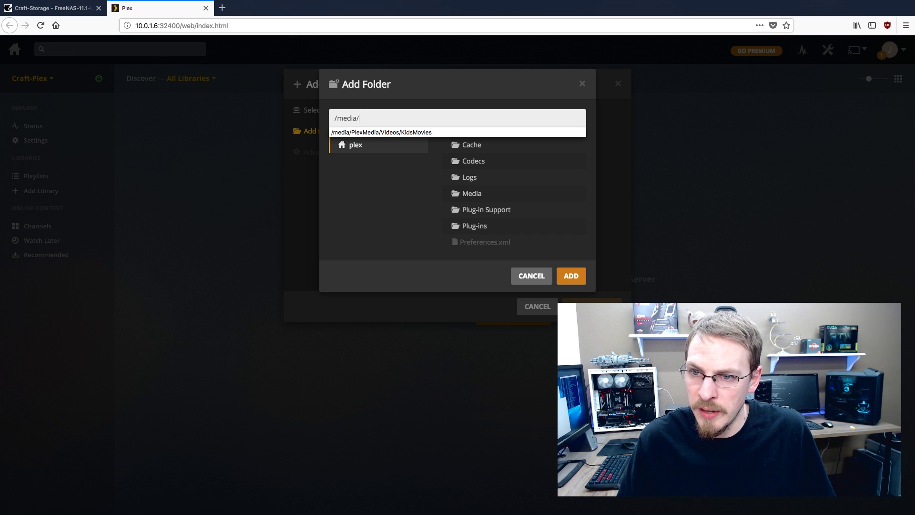
key("Down")
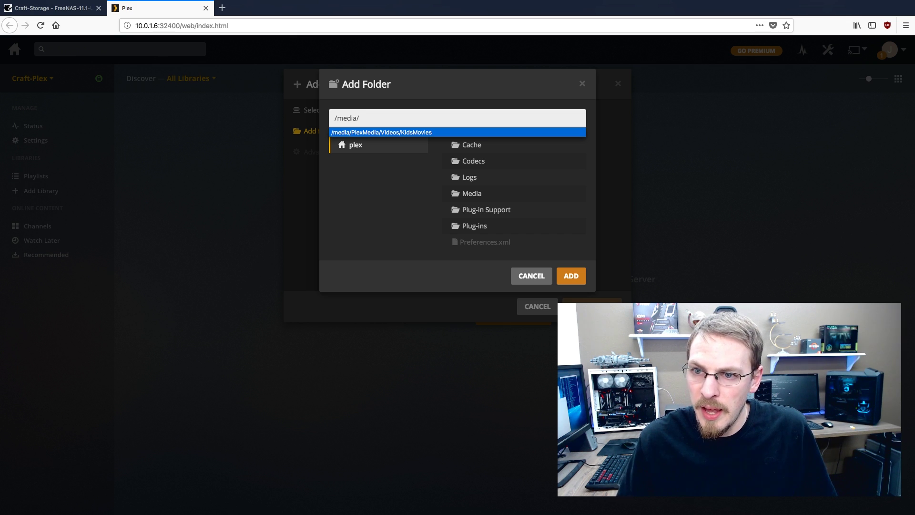
left_click(390, 133)
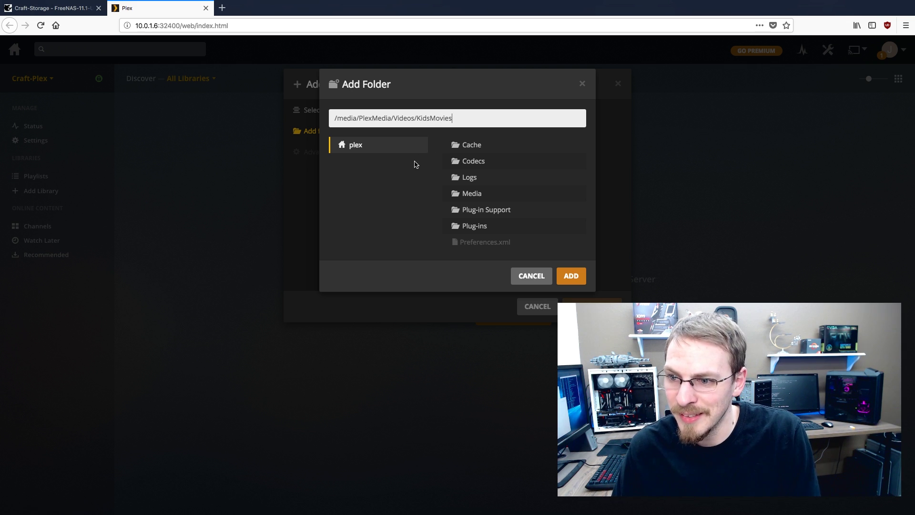
left_click(570, 275)
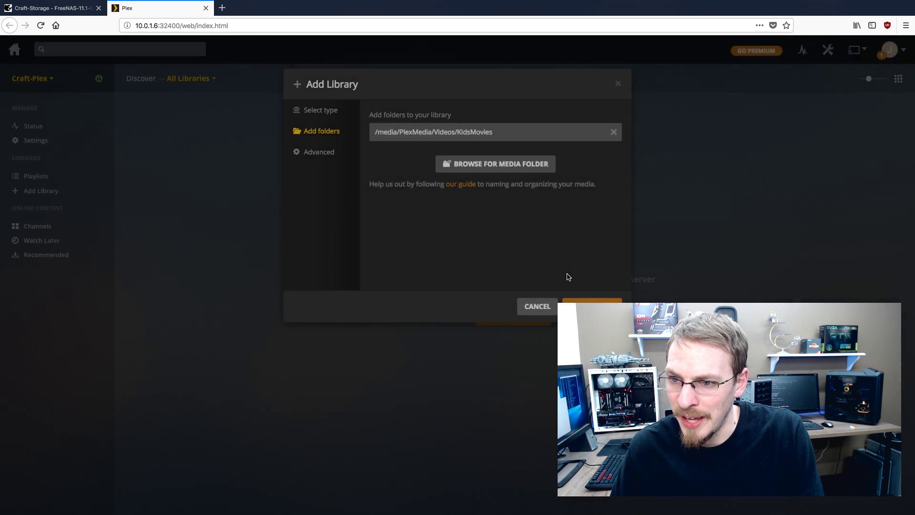
Create the Kids Movies library with its KidsMovies folder.
left_click(592, 305)
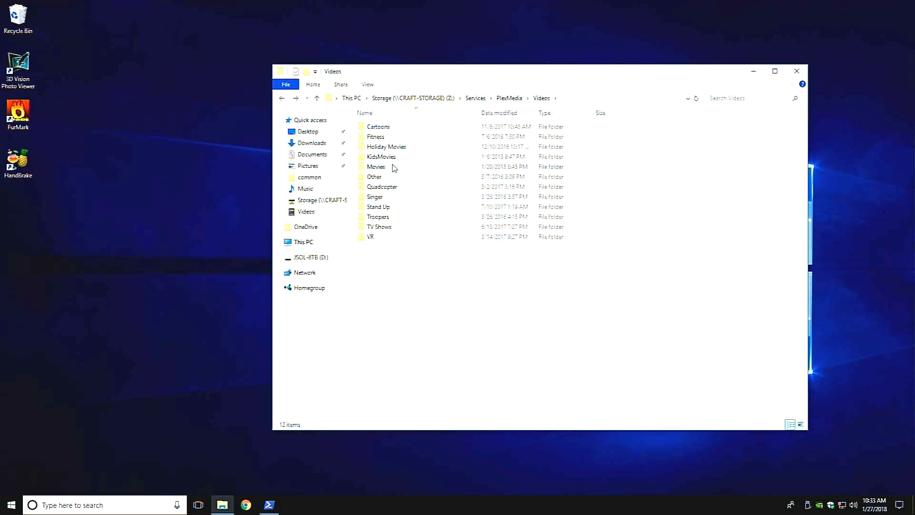
Open the KidsMovies folder in PlexMedia > Videos to view its 90 movie files.
mouse_move(393, 160)
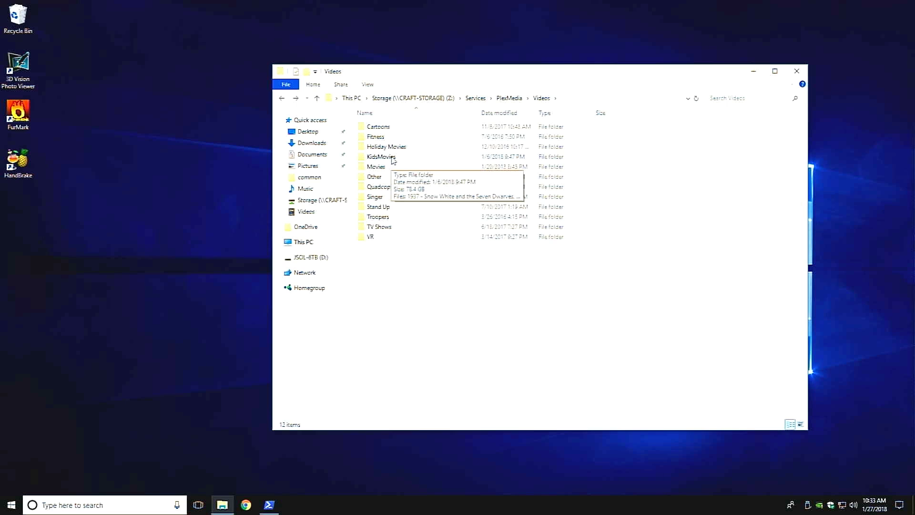
double_click(393, 159)
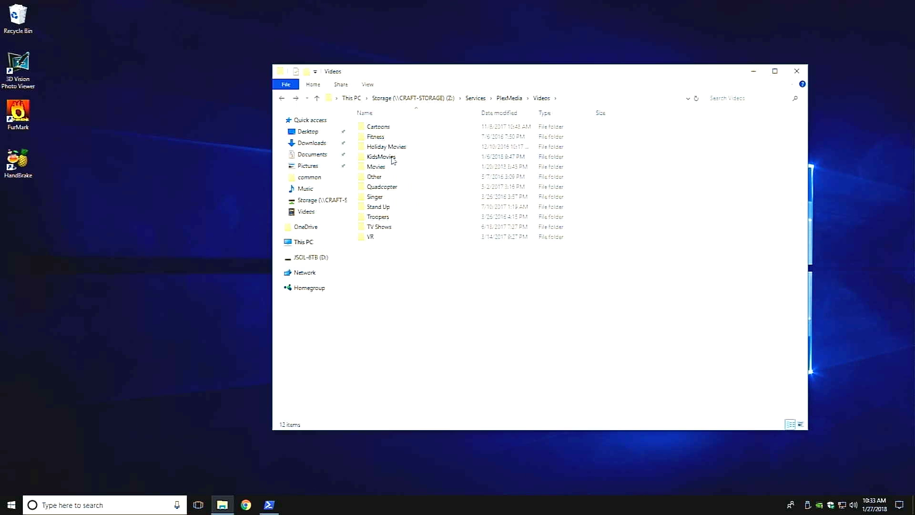